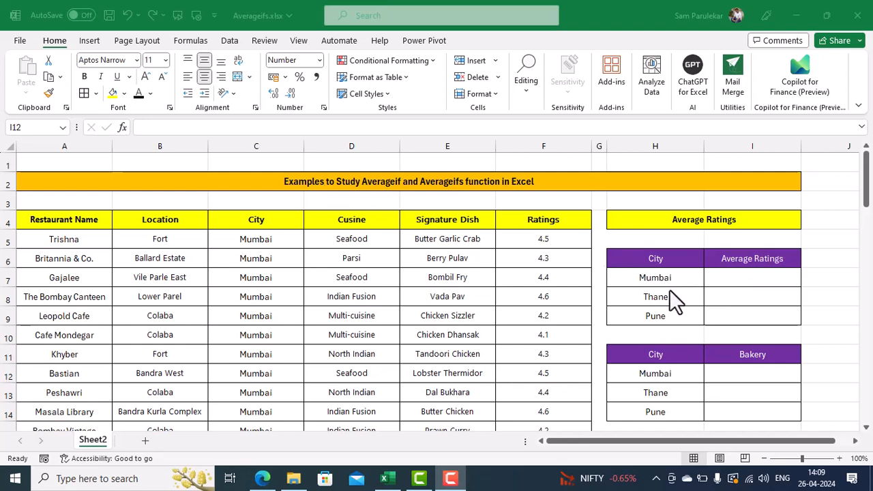
- Begin an AVERAGEIF formula in I7 for Mumbai's average rating, using the absolute City range $C$5:$C$64 as the criteria range
{"action": "left_click", "coordinate": [731, 279]}
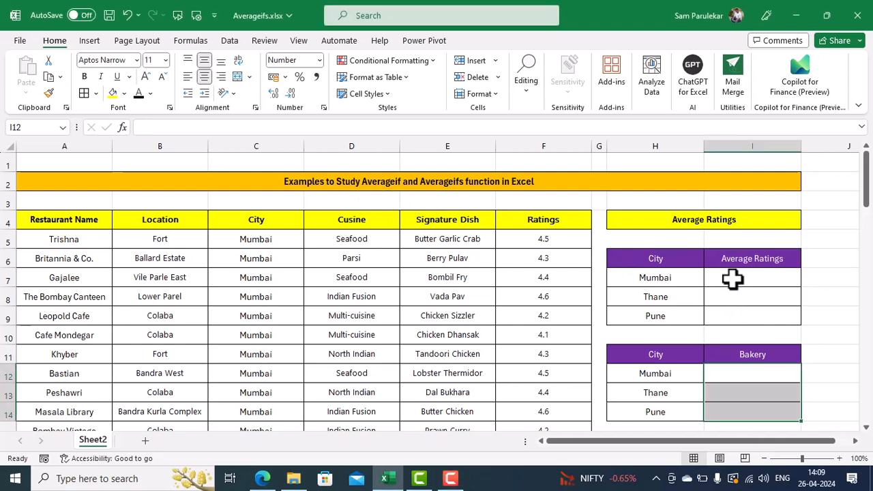
{"action": "left_click", "coordinate": [732, 279]}
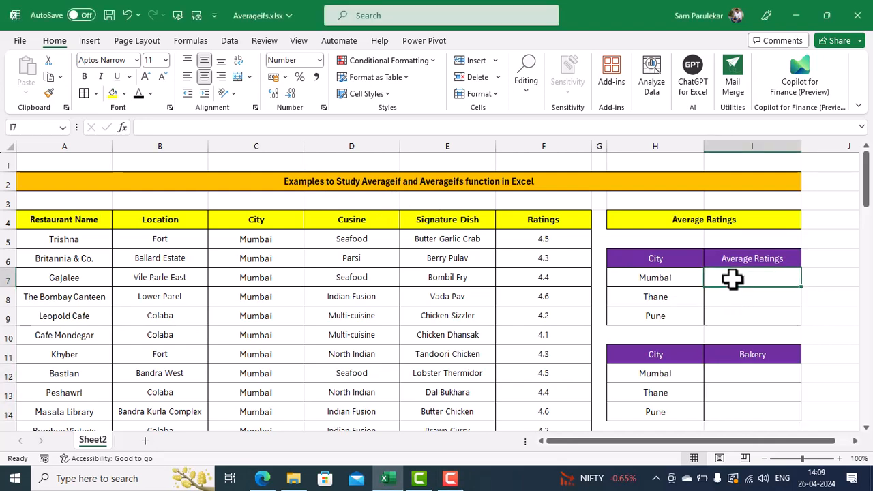
{"action": "type", "text": "="}
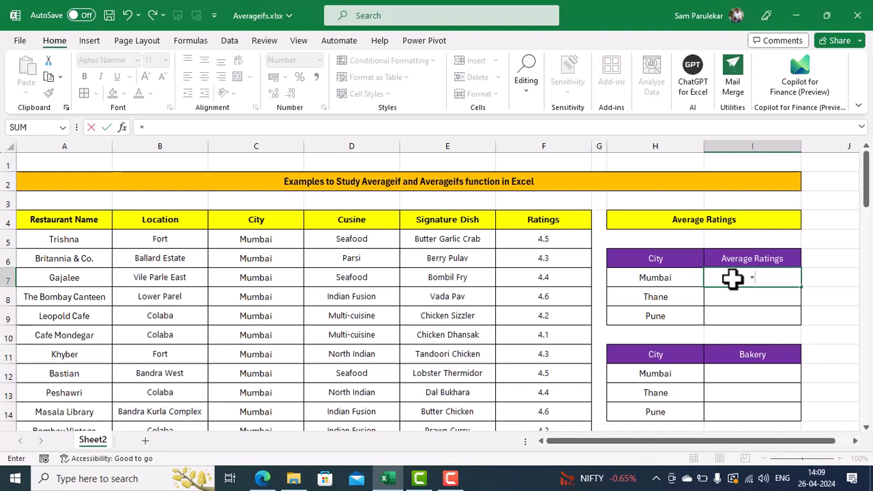
{"action": "type", "text": "average"}
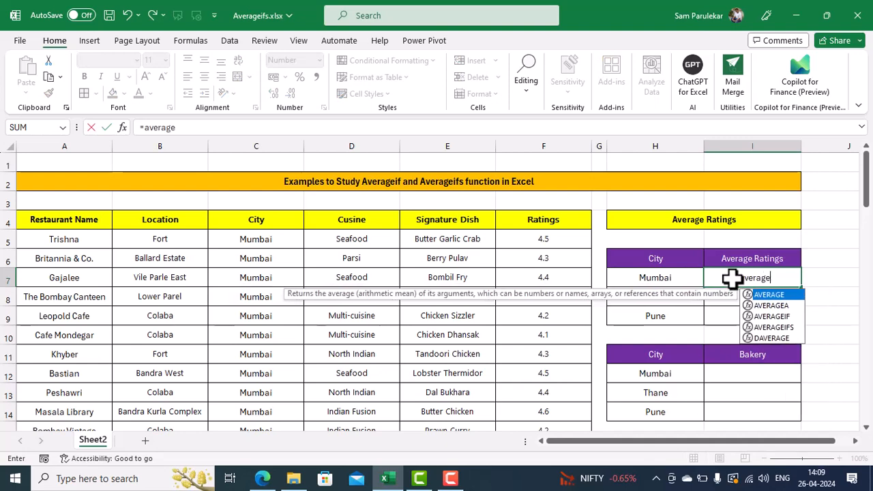
{"action": "type", "text": "if"}
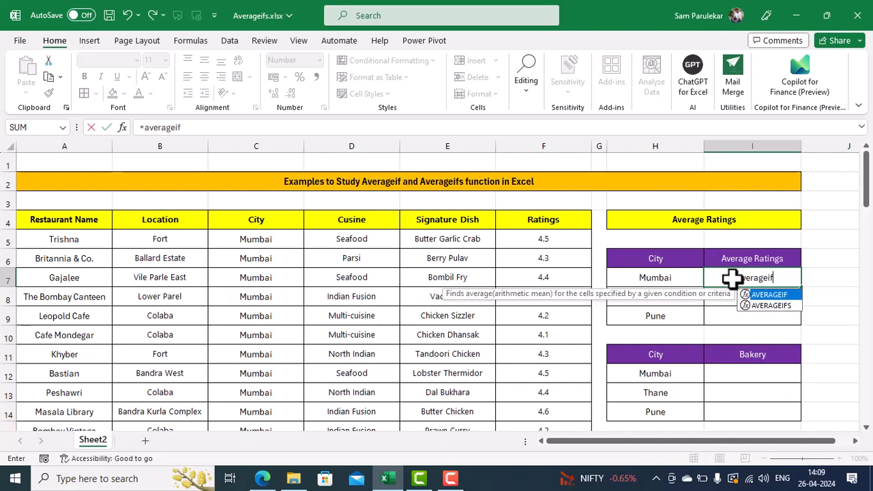
{"action": "type", "text": "("}
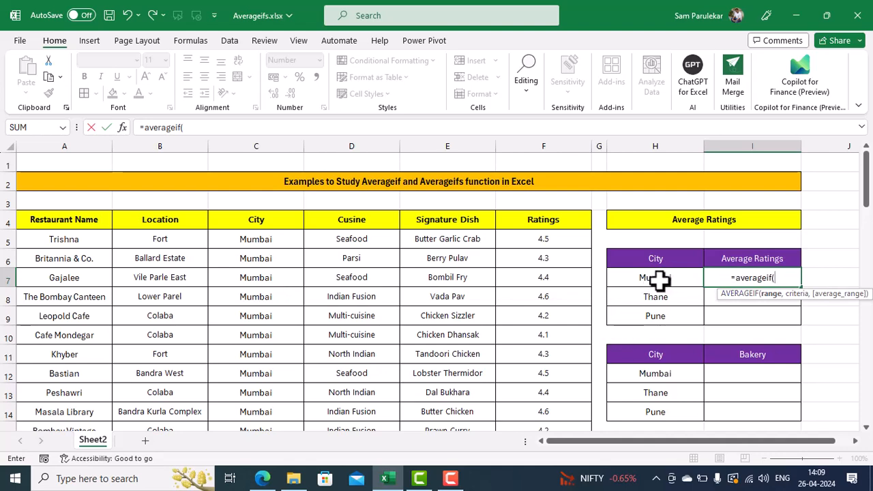
{"action": "left_click", "coordinate": [278, 238]}
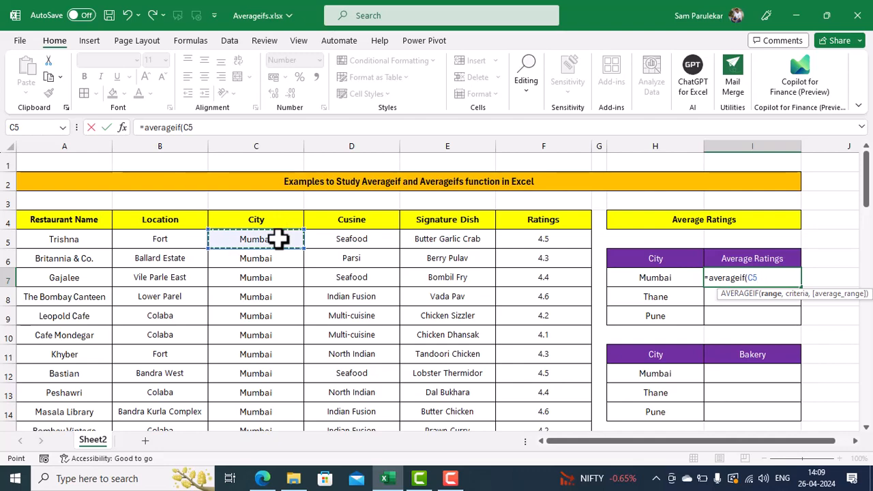
{"action": "key", "text": "ctrl+shift+Down"}
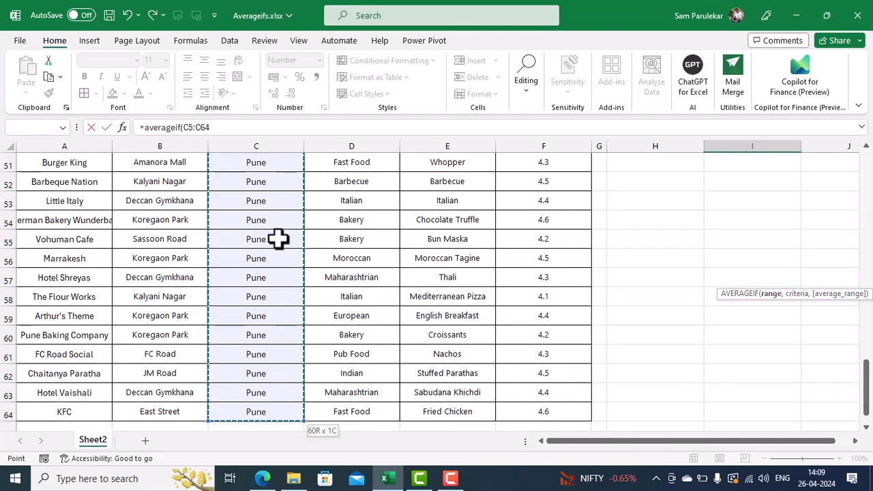
{"action": "key", "text": "F4"}
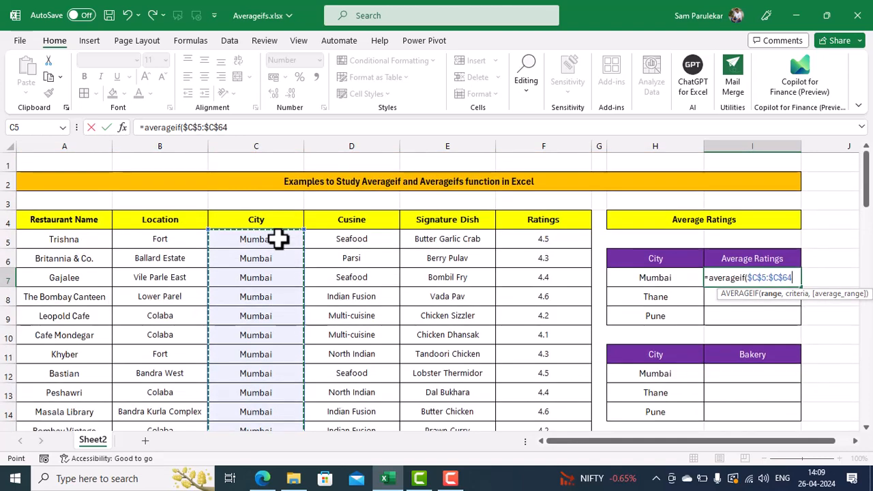
{"action": "type", "text": ","}
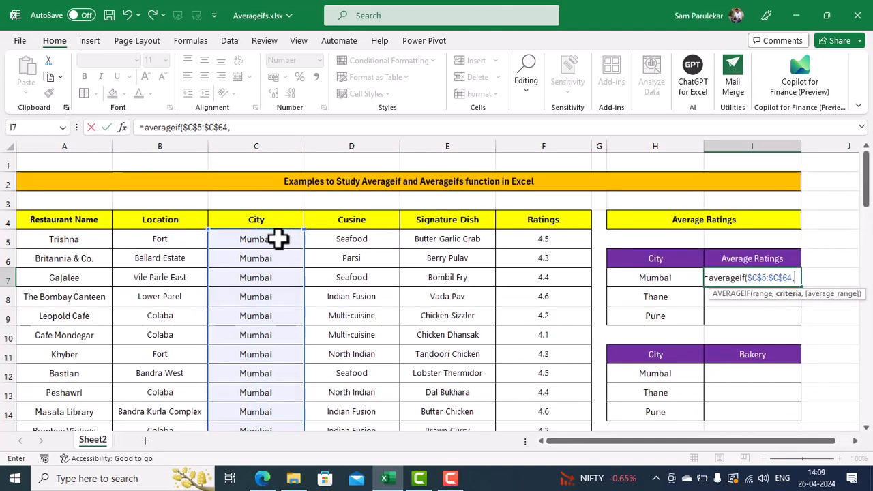
- Complete the I7 formula with H7 as the criterion and the absolute Ratings range $F$5:$F$64 as the average range
{"action": "left_click", "coordinate": [626, 277]}
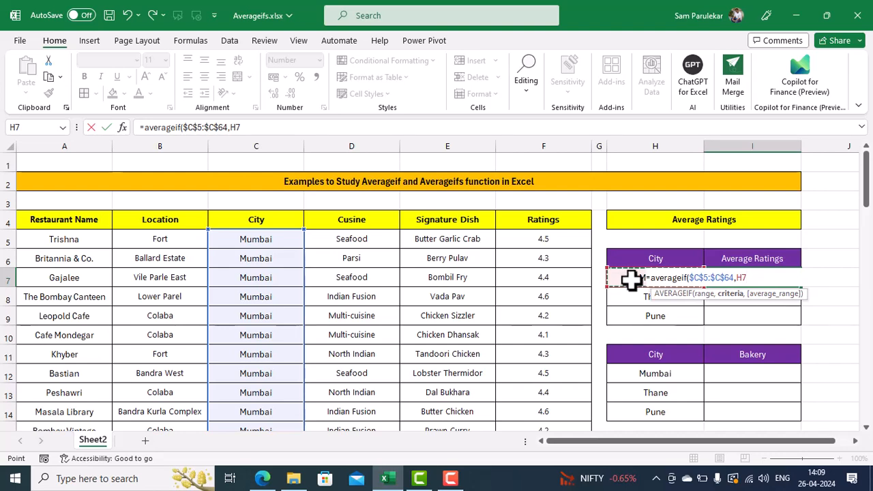
{"action": "type", "text": ","}
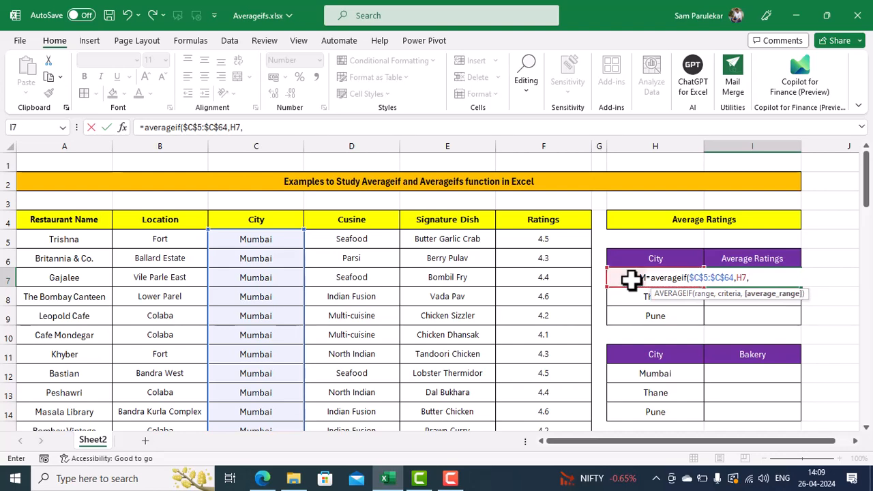
{"action": "left_click", "coordinate": [522, 234]}
{"action": "key", "text": "ctrl+shift+Down"}
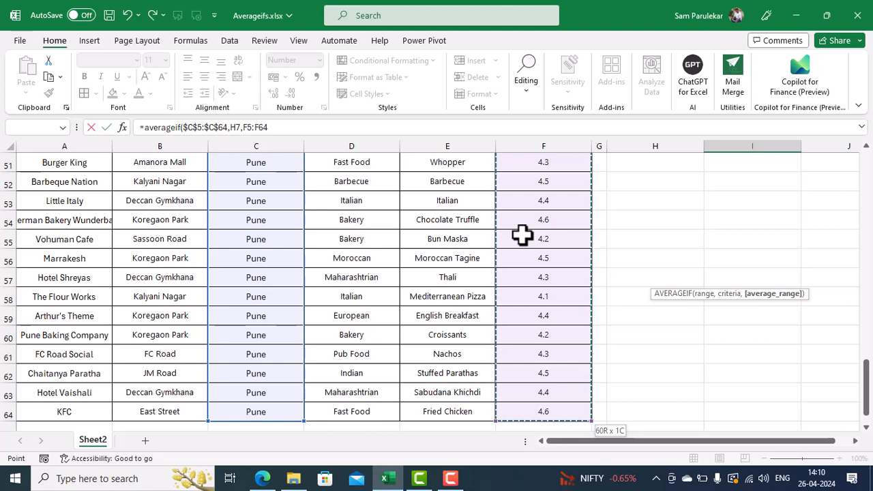
{"action": "key", "text": "F4"}
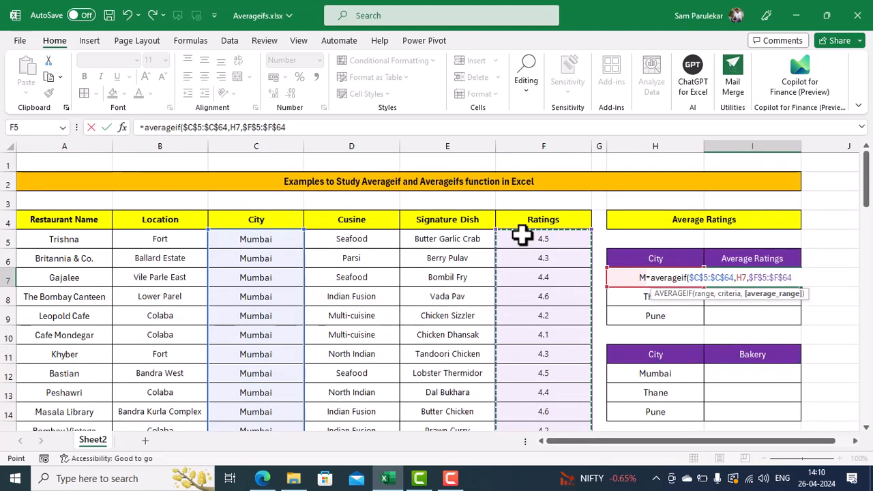
{"action": "type", "text": ")"}
{"action": "key", "text": "Return"}
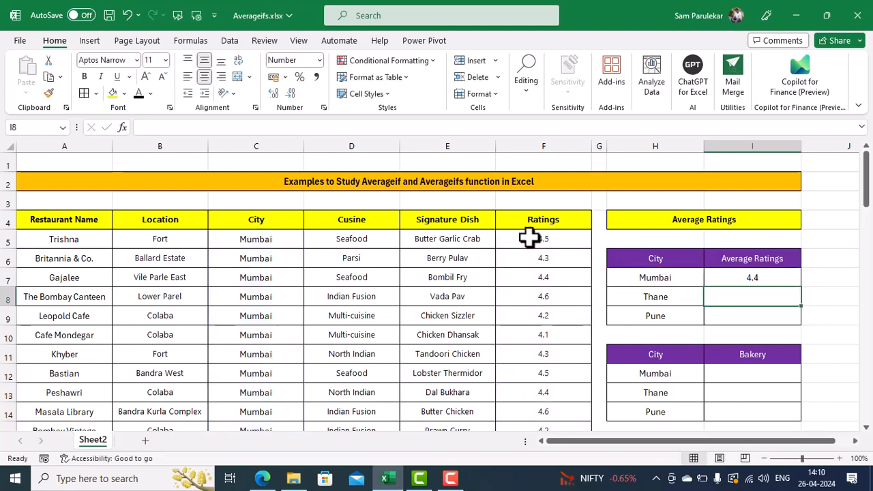
- Review the AVERAGEIF formula in I7 and fill it down through I9 for Thane and Pune
{"action": "left_click", "coordinate": [759, 276]}
{"action": "double_click", "coordinate": [759, 276]}
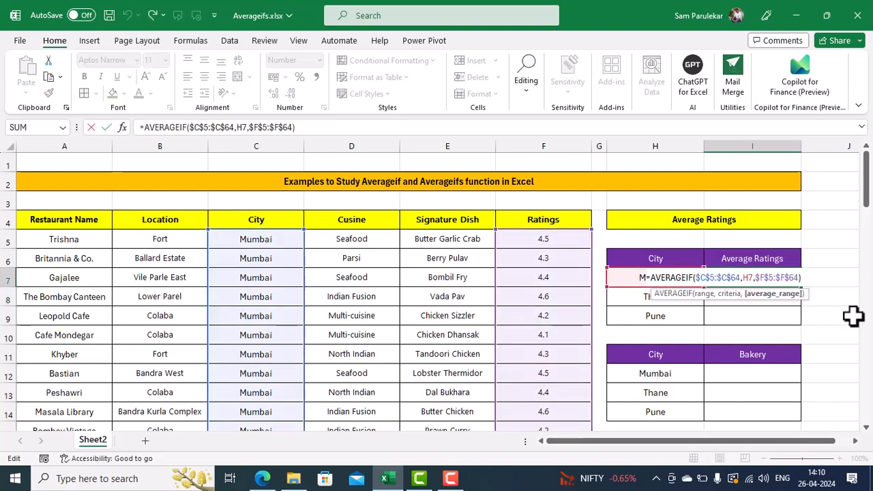
{"action": "key", "text": "Escape"}
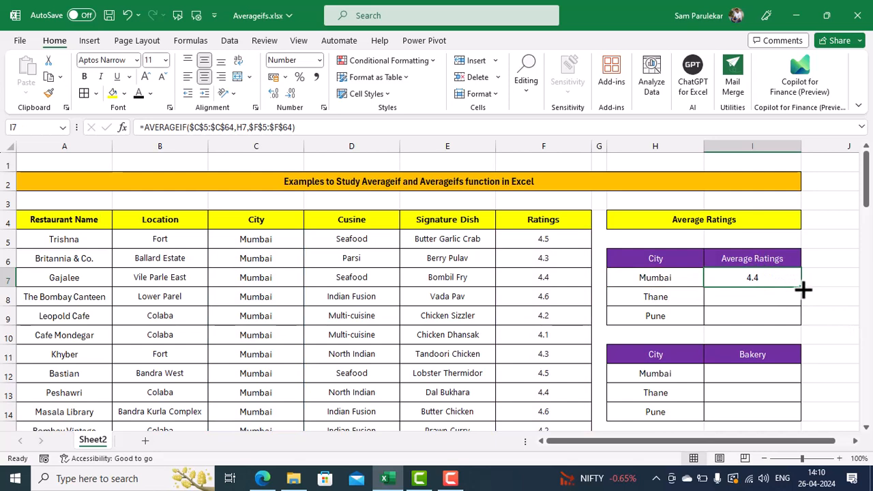
{"action": "left_click_drag", "start_coordinate": [803, 290], "coordinate": [803, 320]}
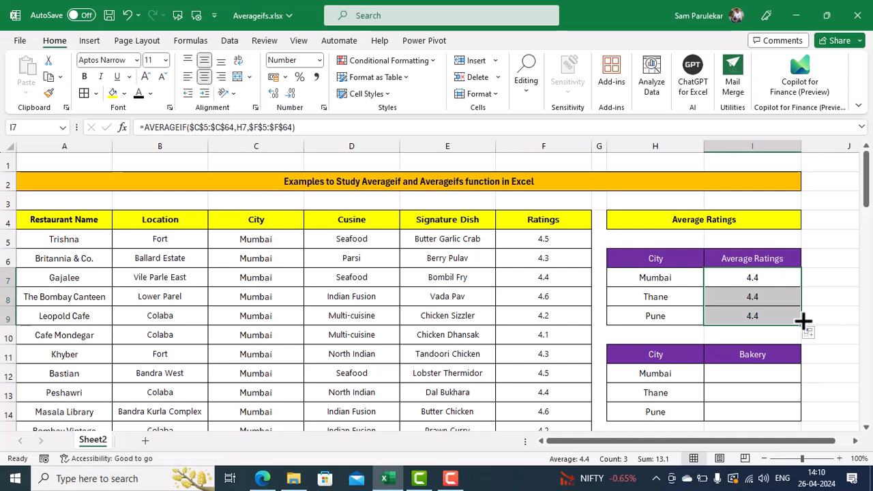
- Begin an AVERAGEIFS formula in I12 for Mumbai's bakeries, using the absolute Ratings range $F$5:$F$64 as the average range
{"action": "left_click", "coordinate": [761, 373]}
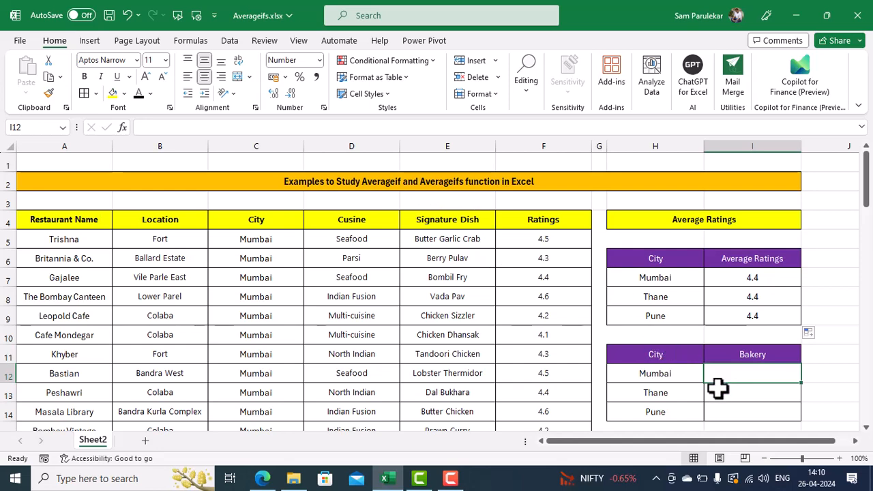
{"action": "type", "text": "="}
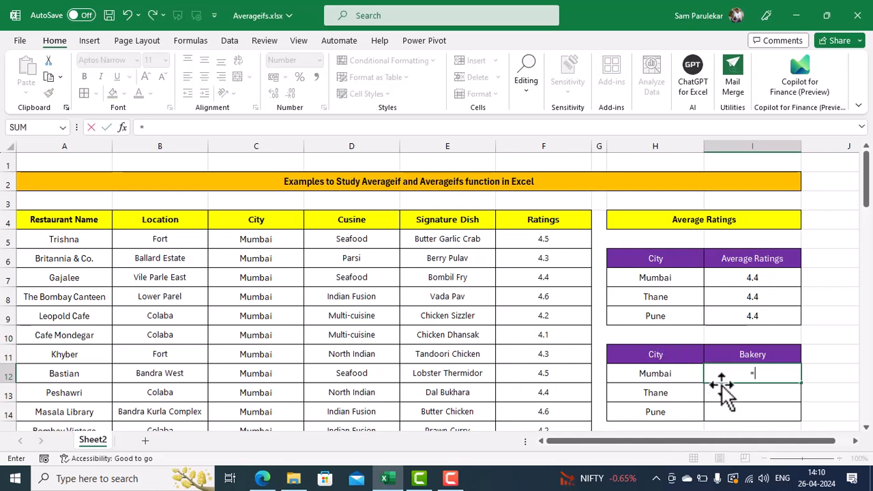
{"action": "type", "text": "ave"}
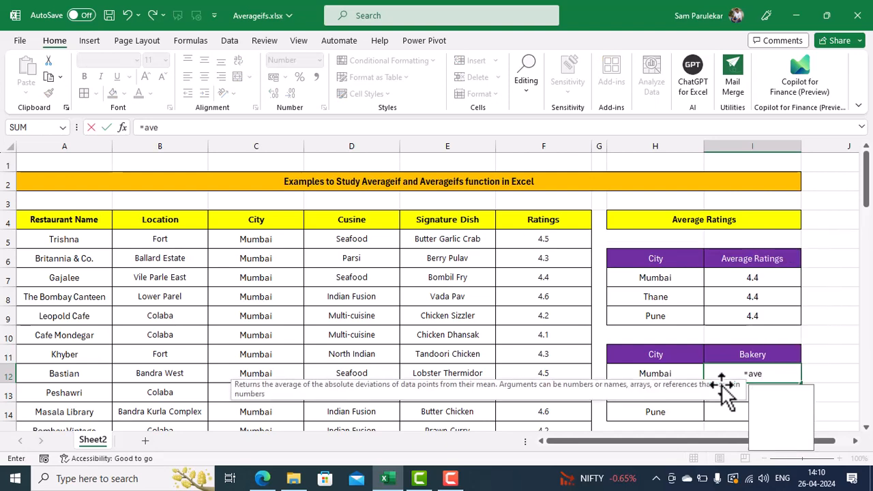
{"action": "type", "text": "rage"}
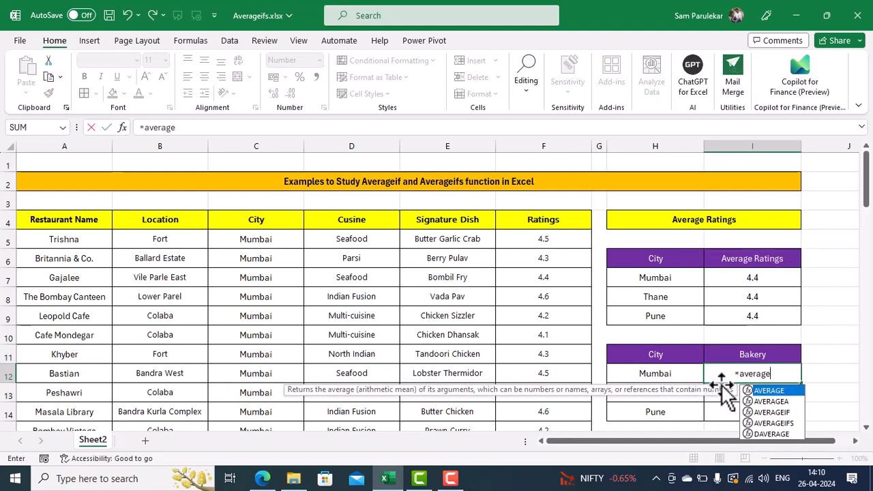
{"action": "type", "text": "ifs"}
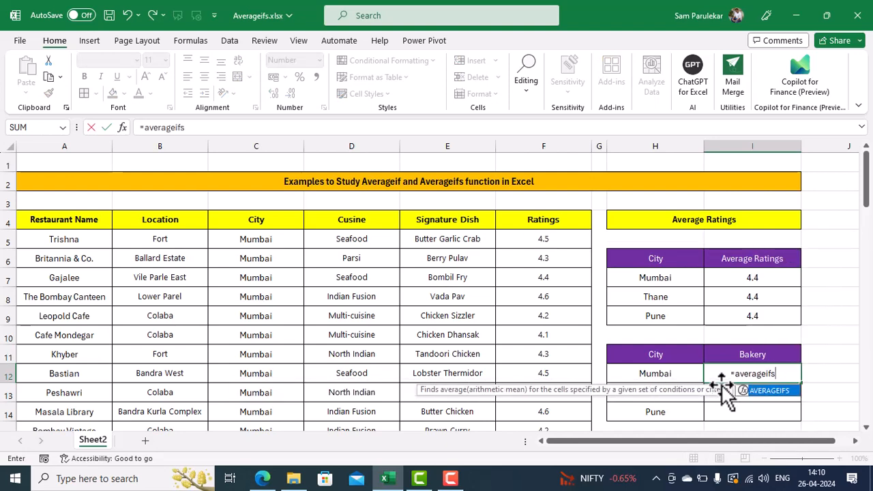
{"action": "type", "text": "("}
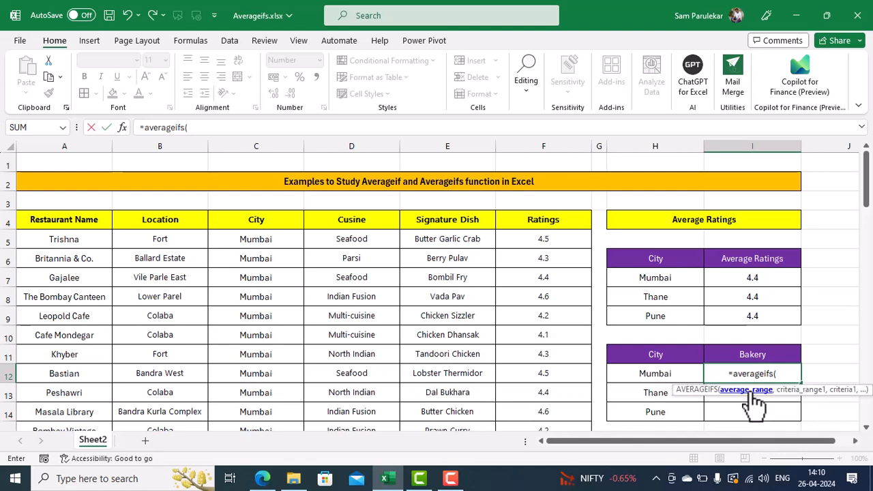
{"action": "left_click", "coordinate": [532, 239]}
{"action": "key", "text": "ctrl+shift+Down"}
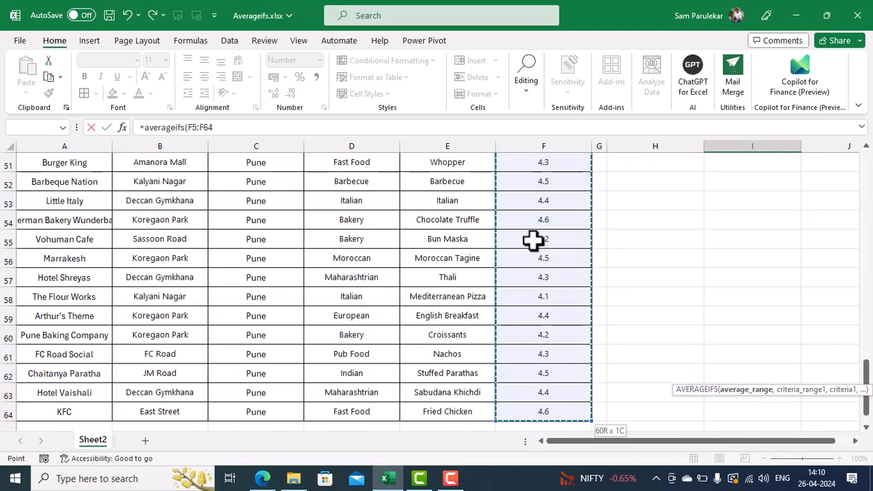
{"action": "key", "text": "F4"}
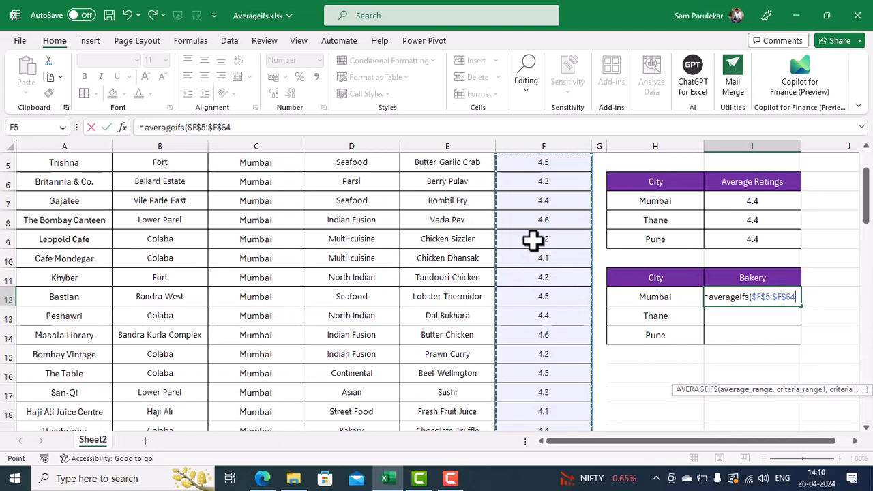
{"action": "type", "text": ","}
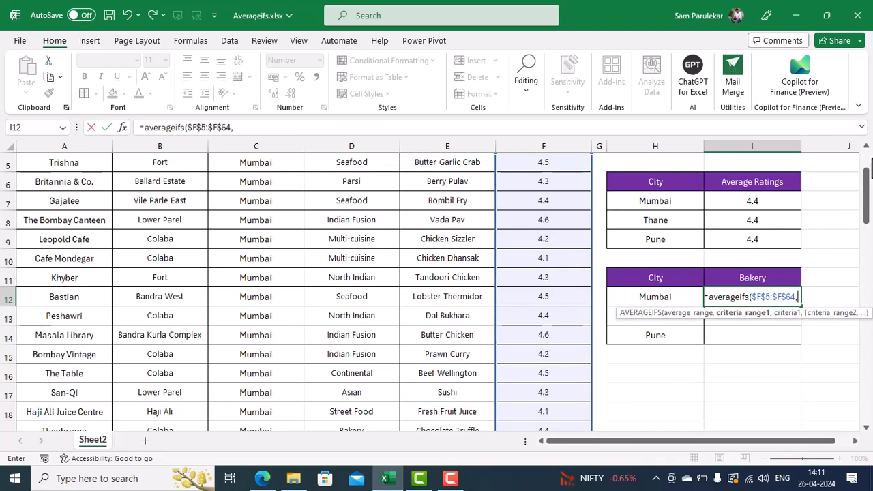
- Add the first condition to the I12 formula, matching the absolute City range $C$5:$C$64 against H12
{"action": "left_click_drag", "start_coordinate": [868, 191], "coordinate": [866, 178]}
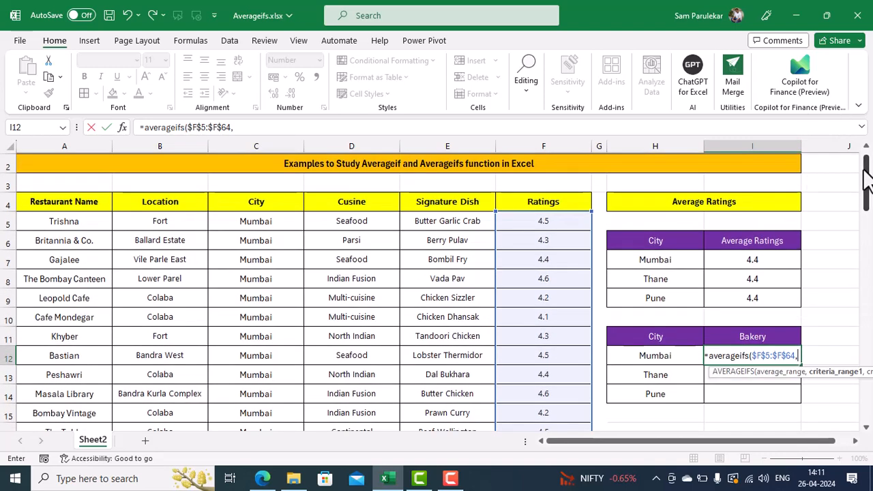
{"action": "left_click", "coordinate": [242, 218]}
{"action": "key", "text": "ctrl+shift+Down"}
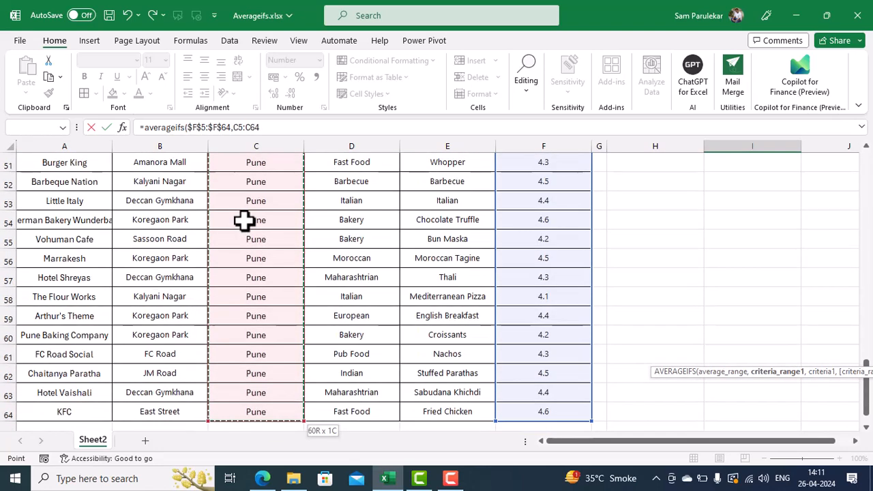
{"action": "key", "text": "F4"}
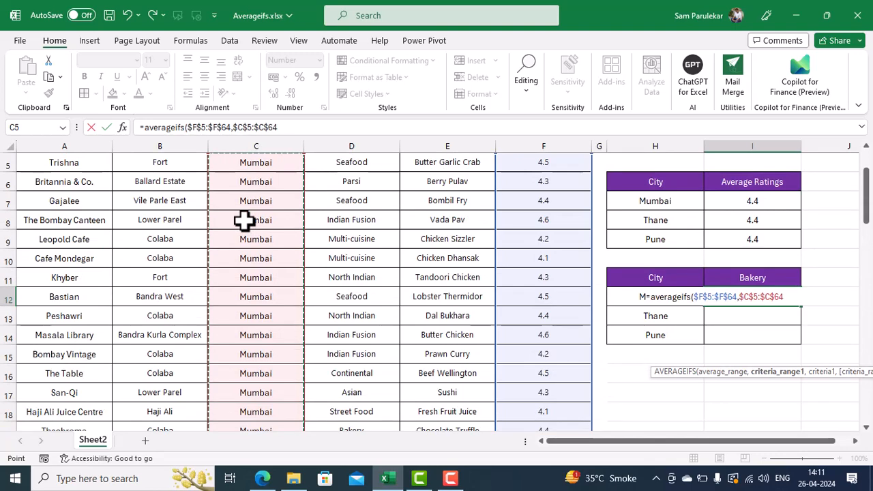
{"action": "type", "text": ","}
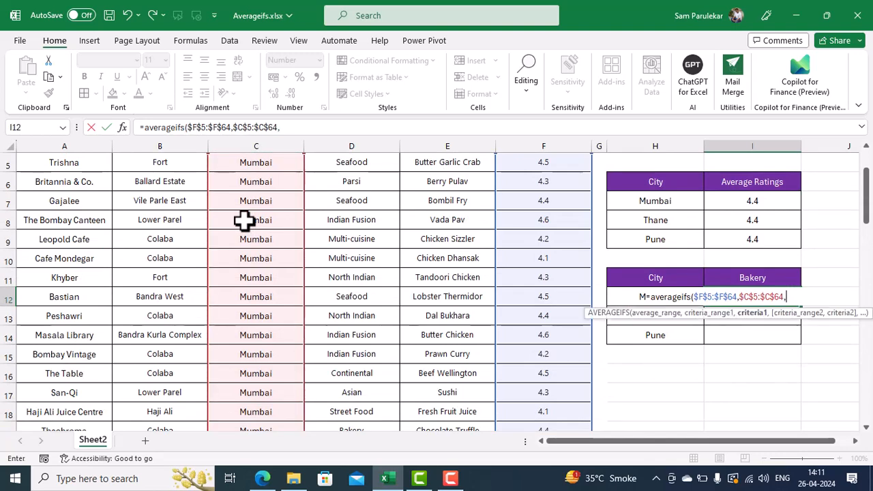
{"action": "key", "text": "Left"}
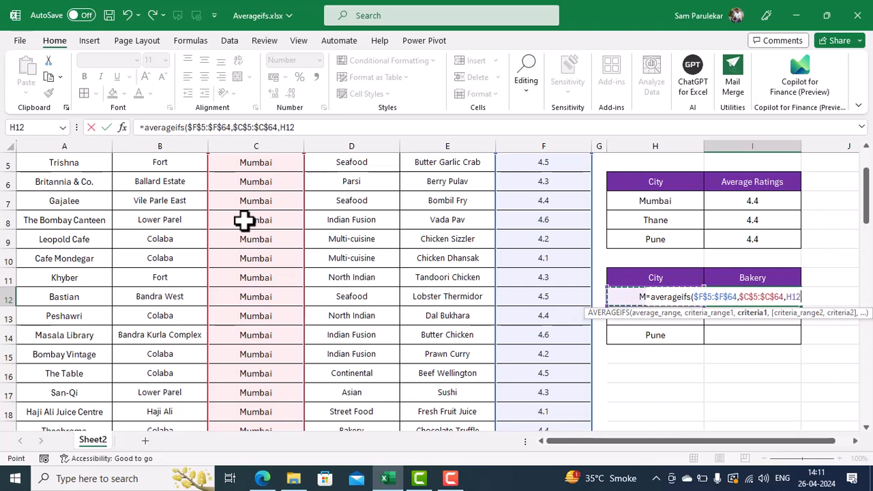
{"action": "type", "text": ","}
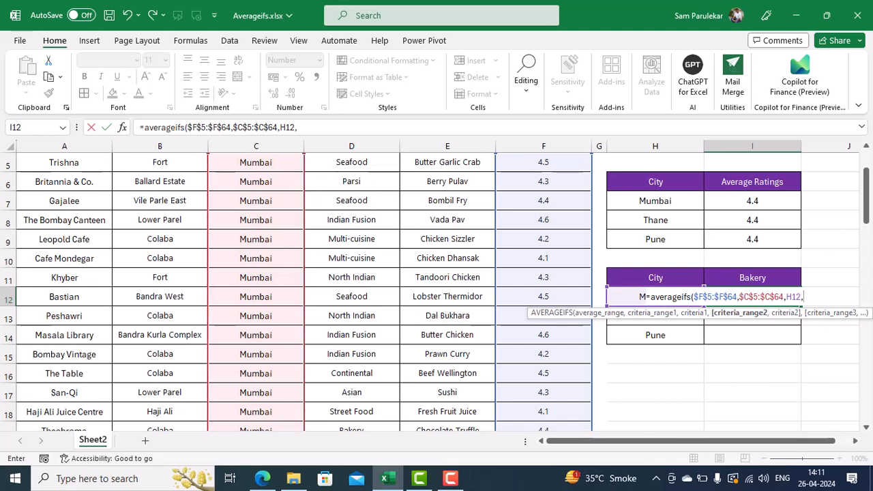
- Add the absolute Cusine range $D$5:$D$64 as the second criteria range in the I12 AVERAGEIFS formula
{"action": "left_click_drag", "start_coordinate": [869, 216], "coordinate": [868, 198]}
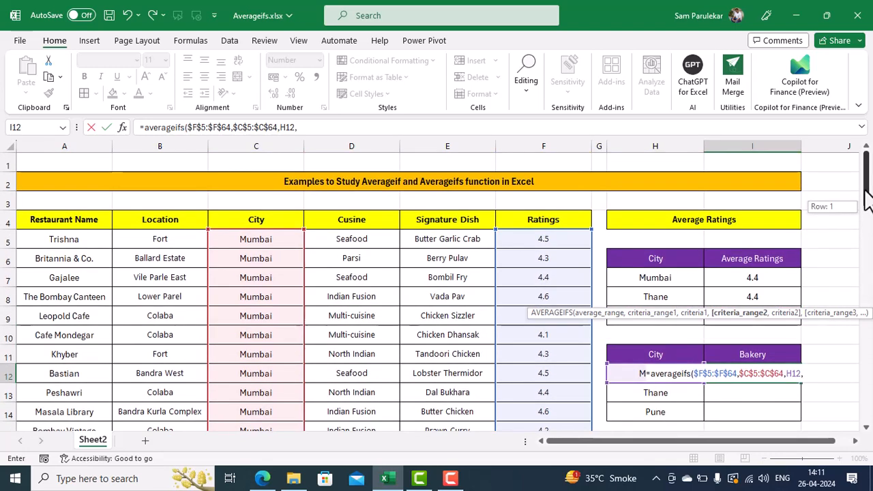
{"action": "left_click", "coordinate": [370, 239]}
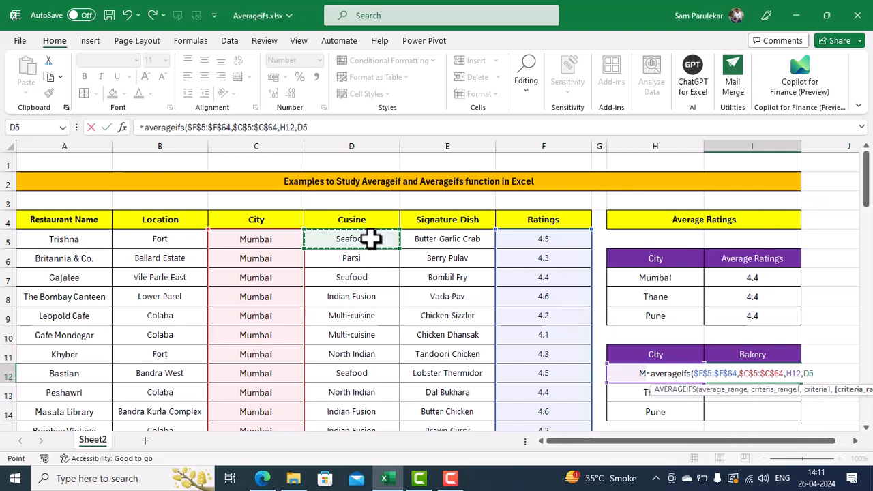
{"action": "key", "text": "ctrl+shift+Down"}
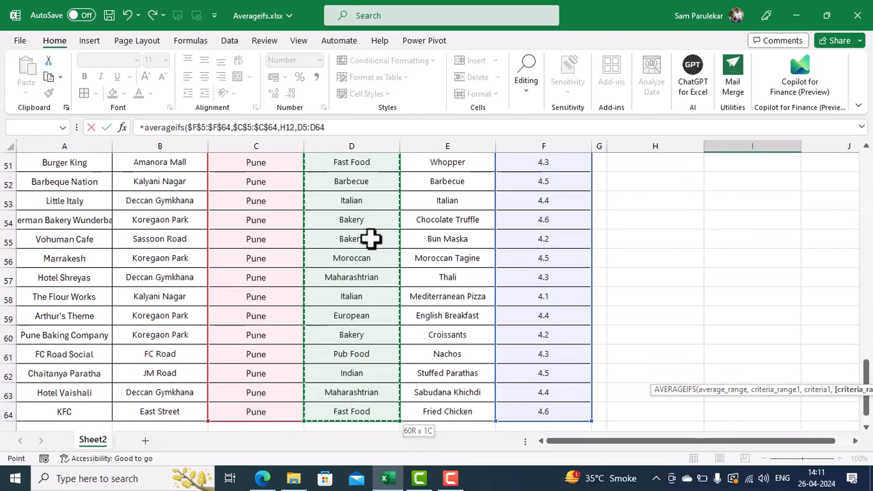
{"action": "key", "text": "F4"}
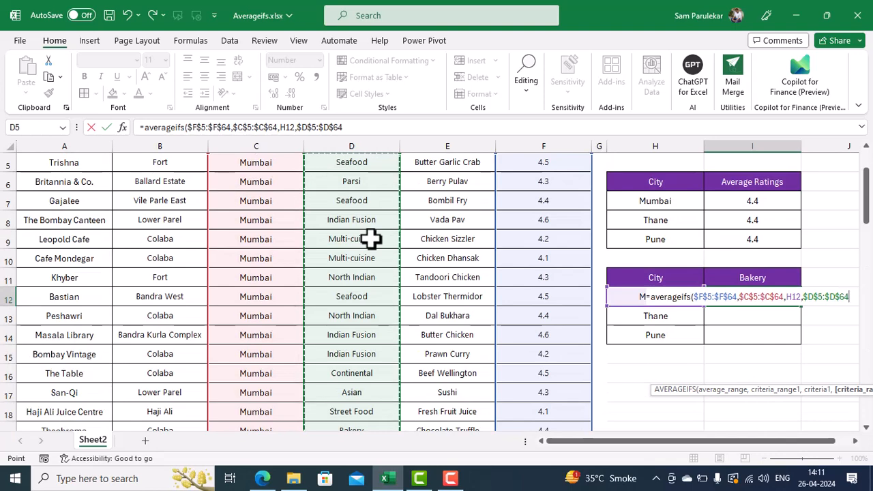
{"action": "type", "text": ","}
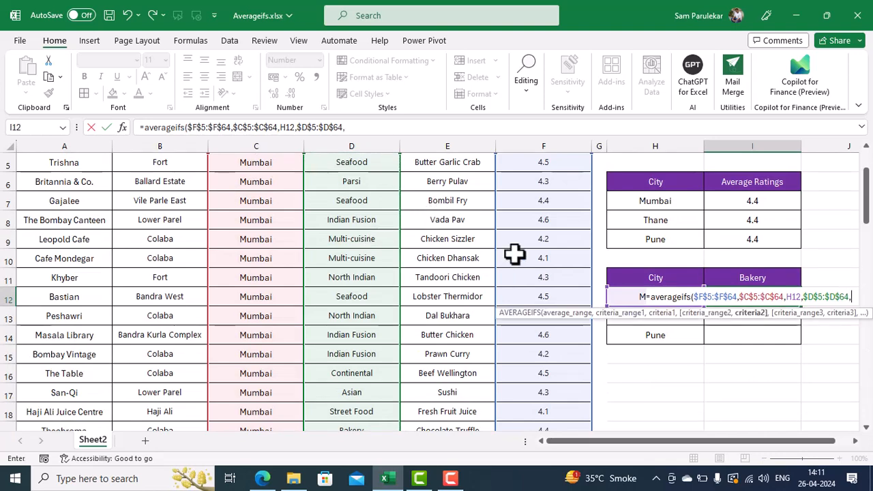
- Complete the I12 formula with the absolute reference $I$11 as the second criterion and fill it down through I14
{"action": "left_click", "coordinate": [726, 278]}
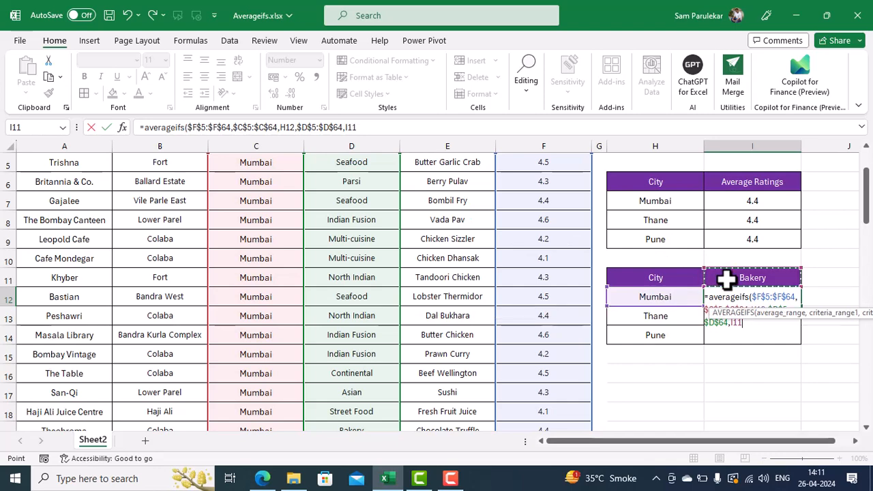
{"action": "key", "text": "F4"}
{"action": "type", "text": ")"}
{"action": "key", "text": "Return"}
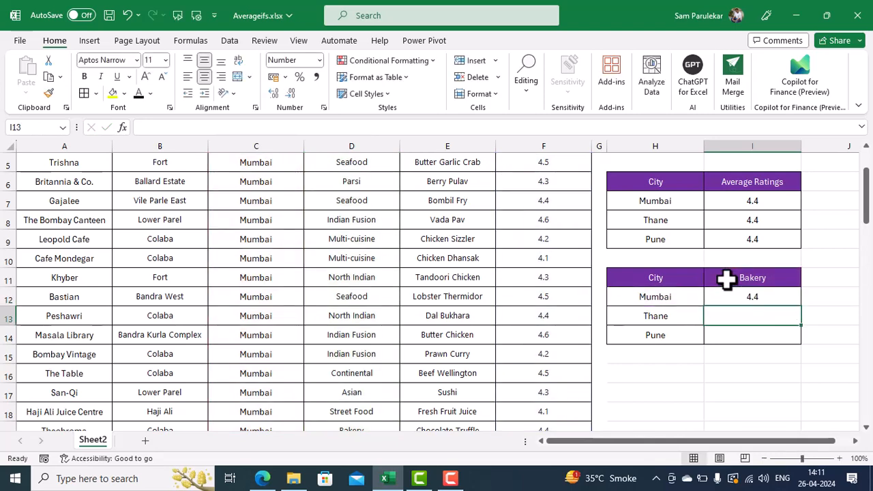
{"action": "left_click", "coordinate": [767, 297]}
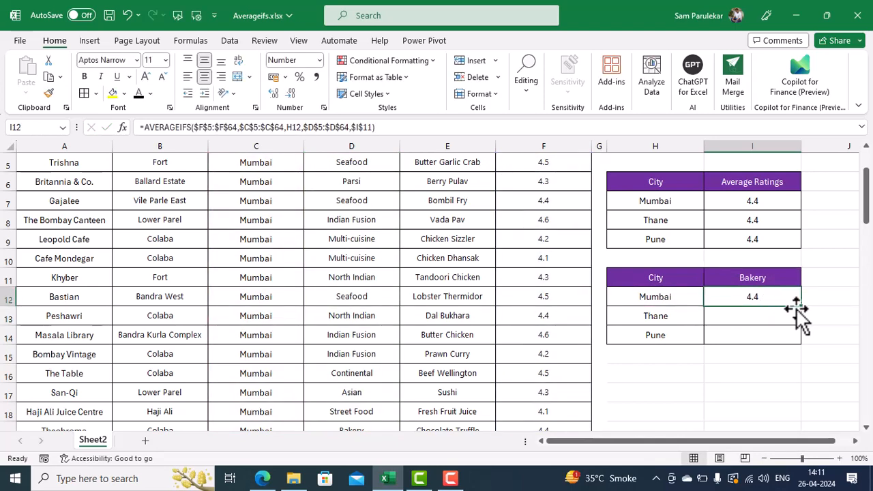
{"action": "left_click_drag", "start_coordinate": [803, 307], "coordinate": [803, 339]}
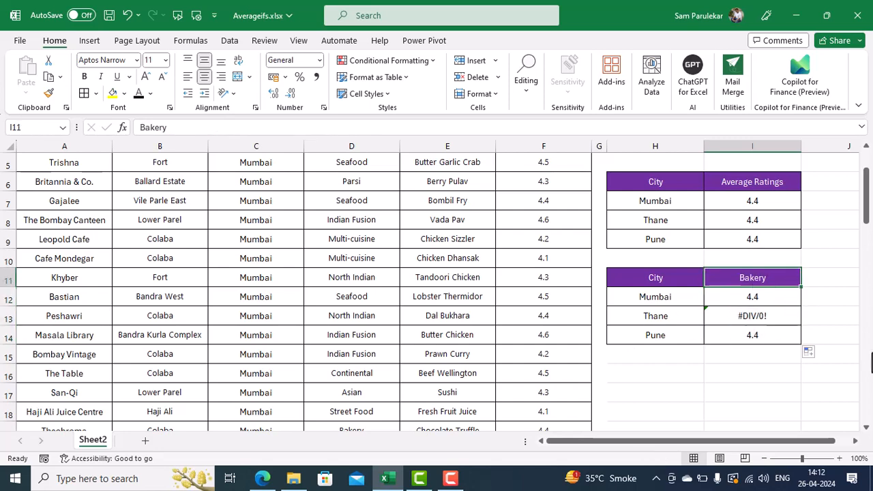
- Test the city averages with other cuisines by setting the I11 header to Chinese, followed by Maharashtrian
{"action": "type", "text": "Chinese"}
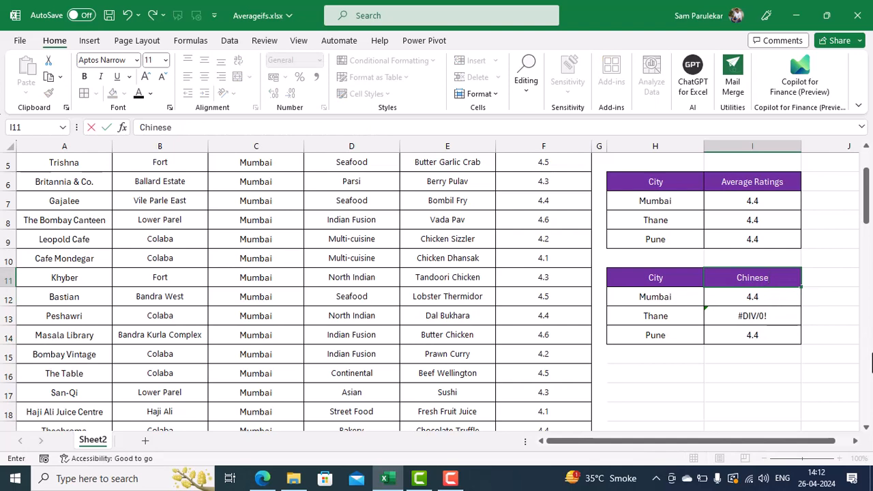
{"action": "key", "text": "Return"}
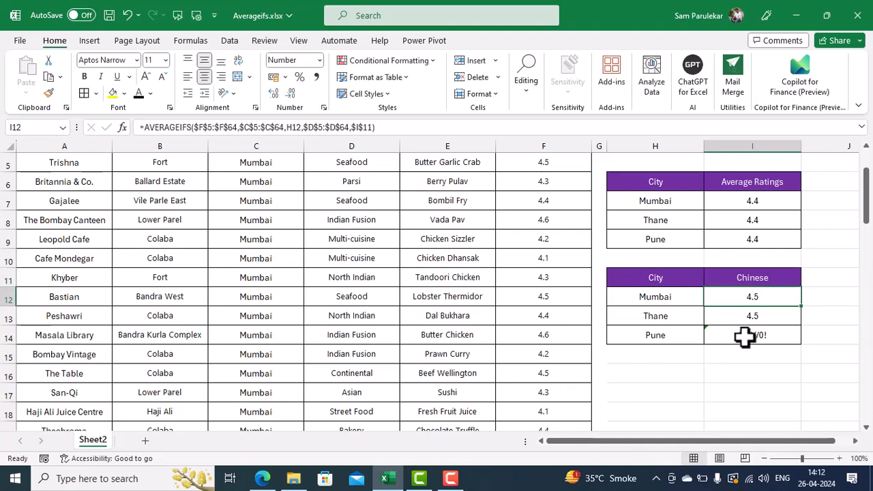
{"action": "left_click", "coordinate": [768, 278]}
{"action": "type", "text": "M"}
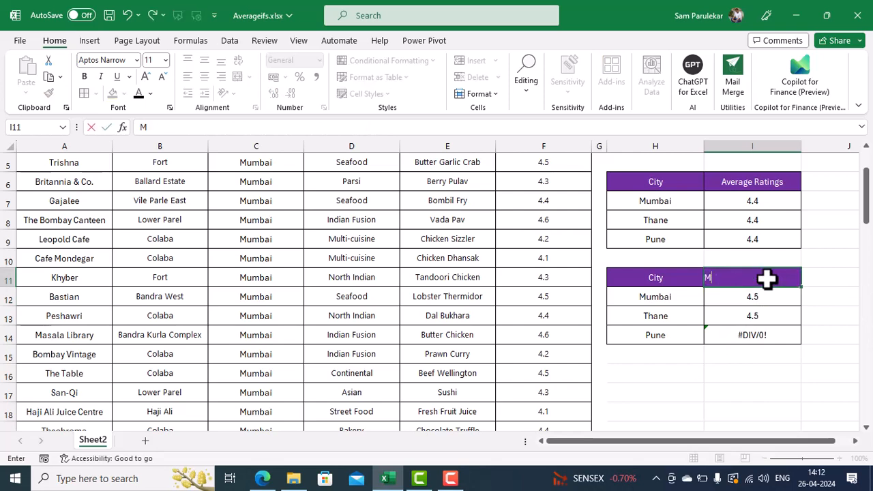
{"action": "type", "text": "aharashtr"}
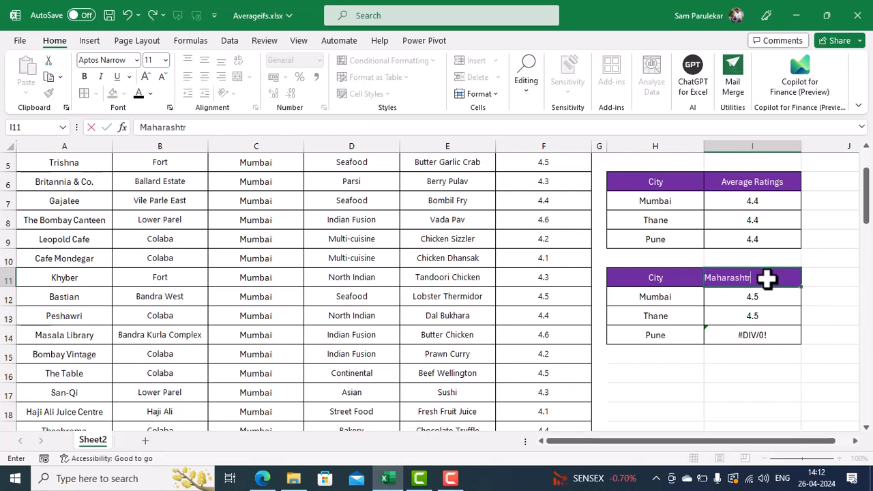
{"action": "type", "text": "a"}
{"action": "type", "text": "in"}
{"action": "key", "text": "Return"}
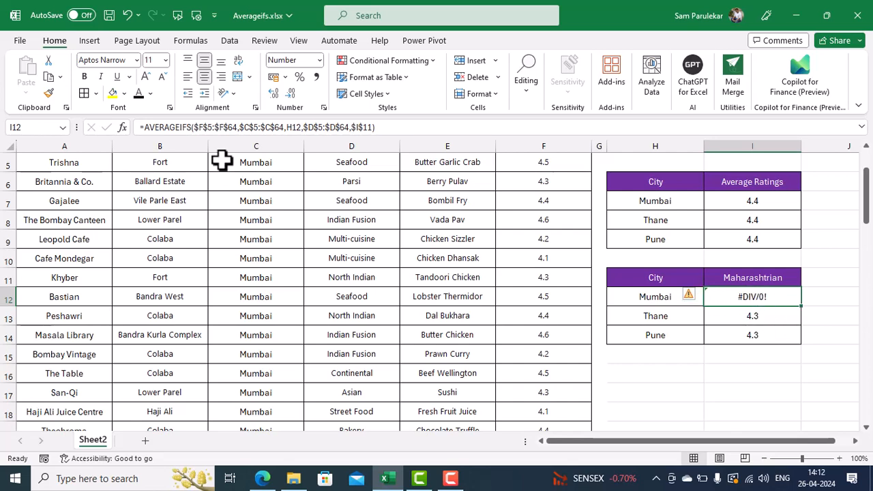
- Wrap the AVERAGEIFS formula in I12 in IFERROR, with "No Such Data Found" as the value if error
{"action": "left_click", "coordinate": [144, 126]}
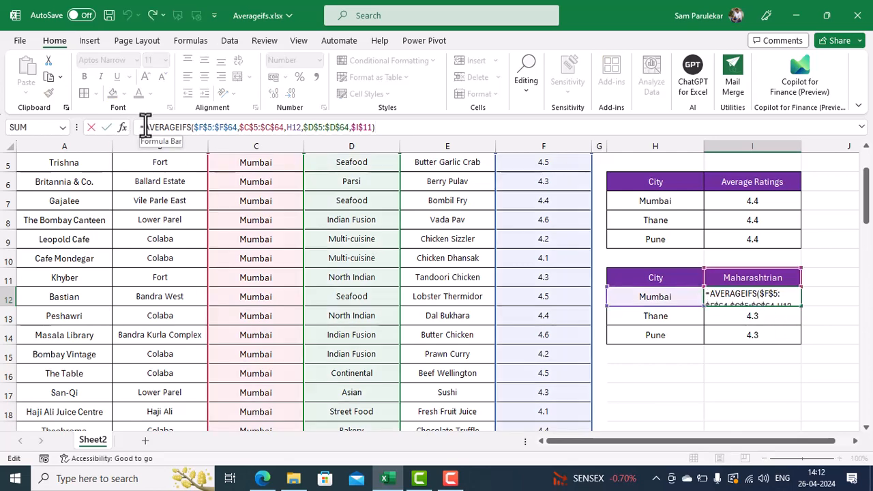
{"action": "type", "text": "ifer"}
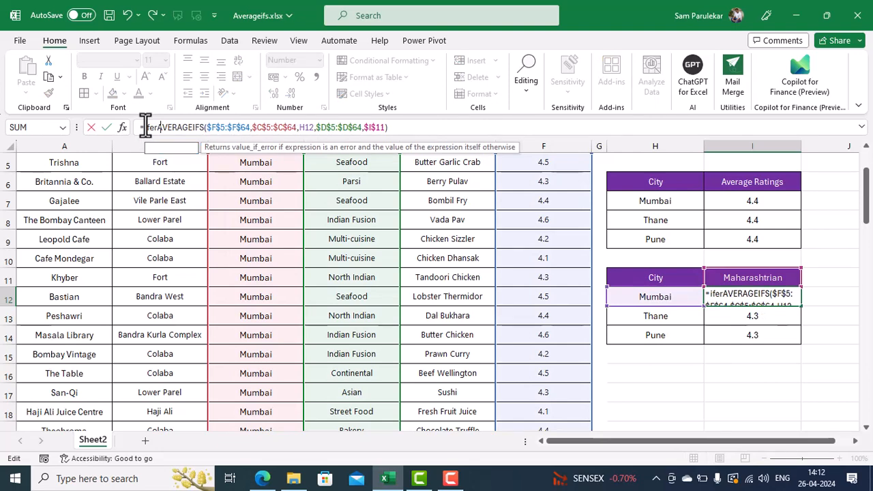
{"action": "type", "text": "r"}
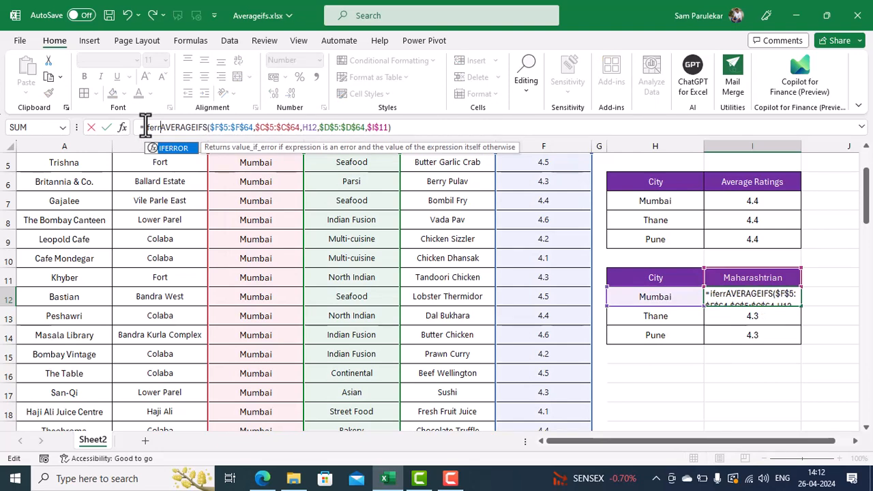
{"action": "key", "text": "Tab"}
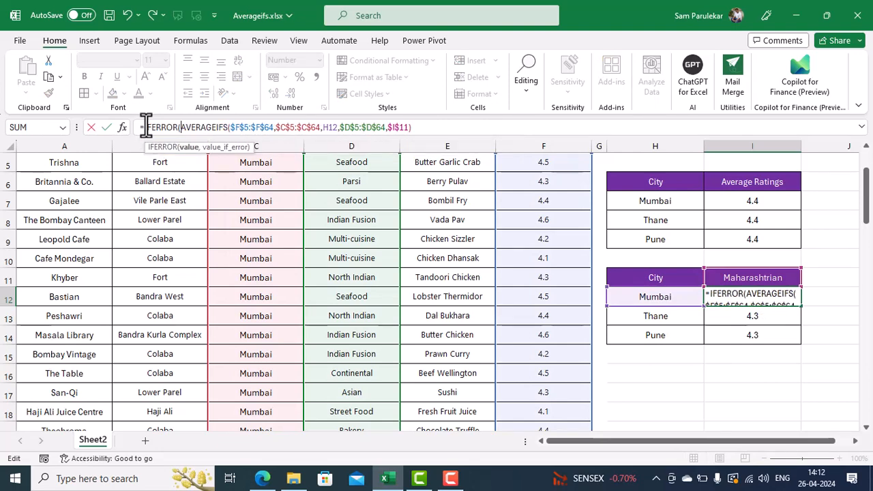
{"action": "left_click", "coordinate": [424, 130]}
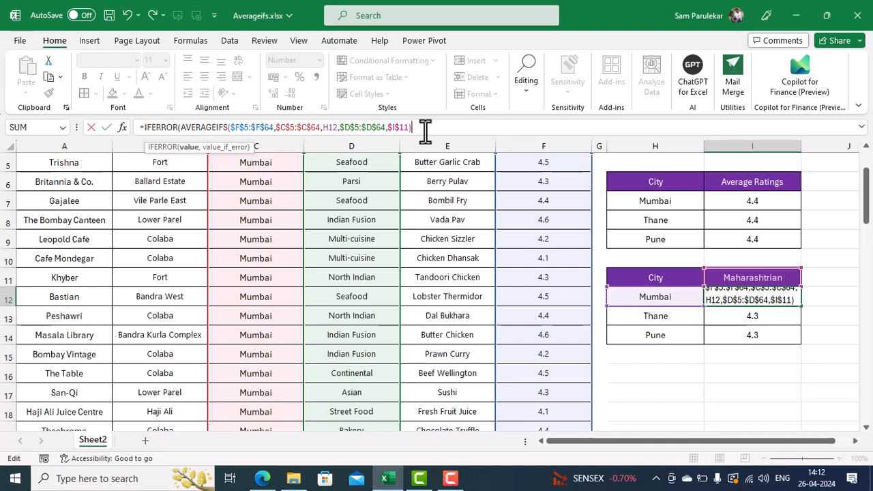
{"action": "type", "text": ",\"No"}
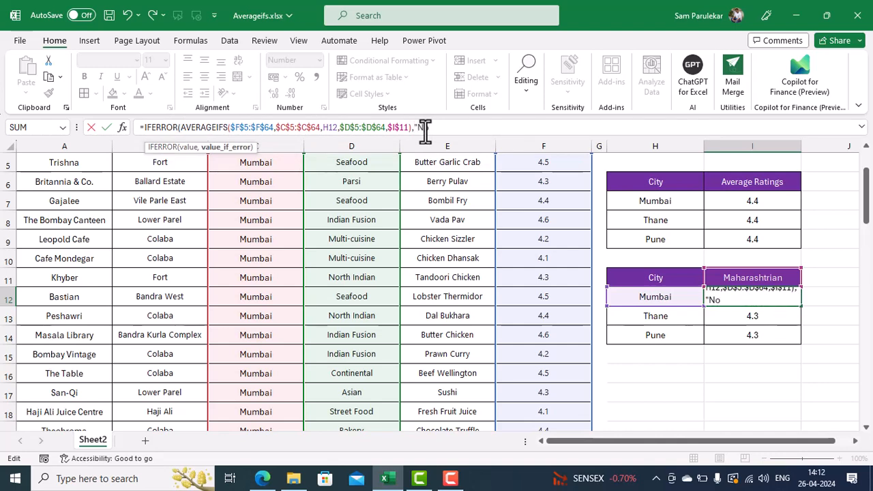
{"action": "type", "text": " Such Data Foun"}
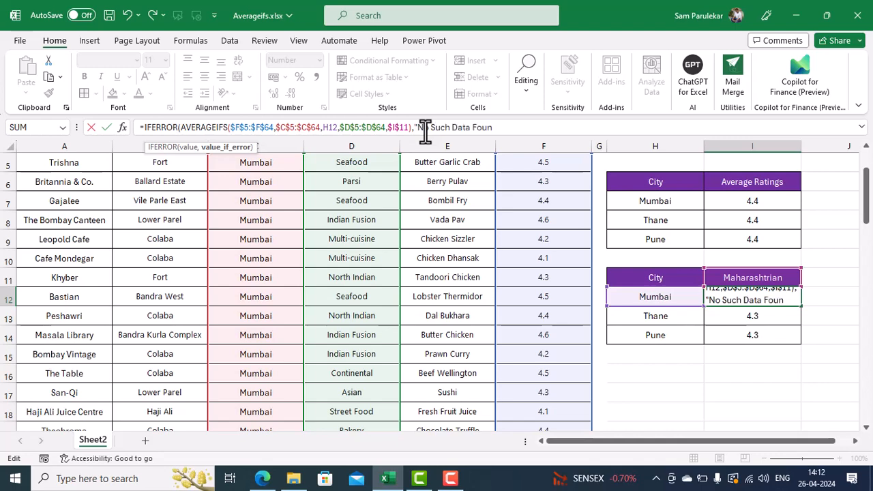
{"action": "type", "text": "d\")"}
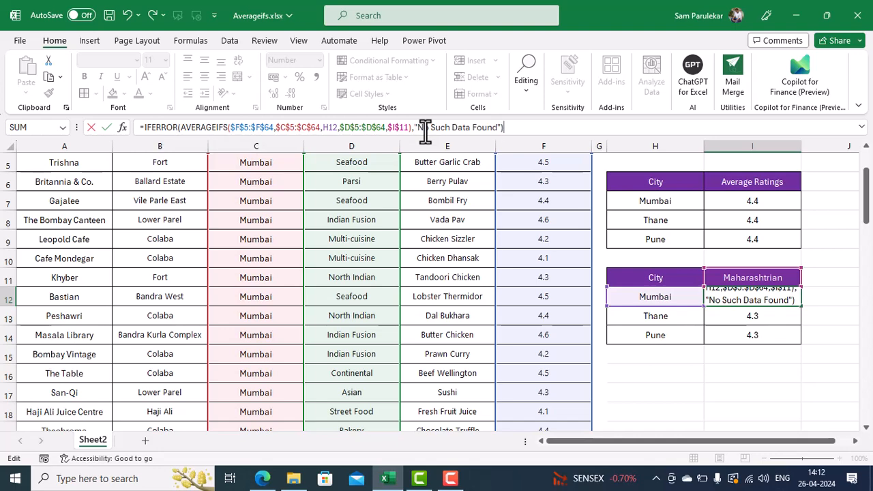
{"action": "key", "text": "Return"}
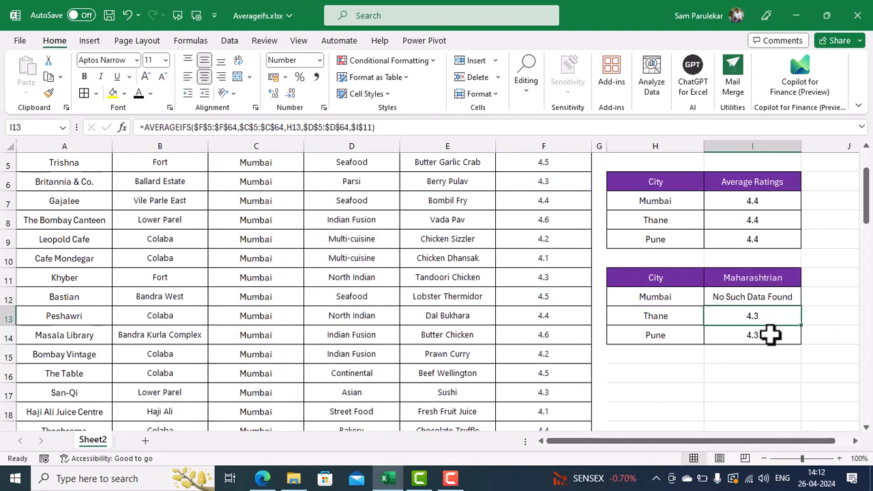
- Change the cuisine in I11 to Seafood and fill the IFERROR formula from I12 down through I14
{"action": "left_click", "coordinate": [734, 274]}
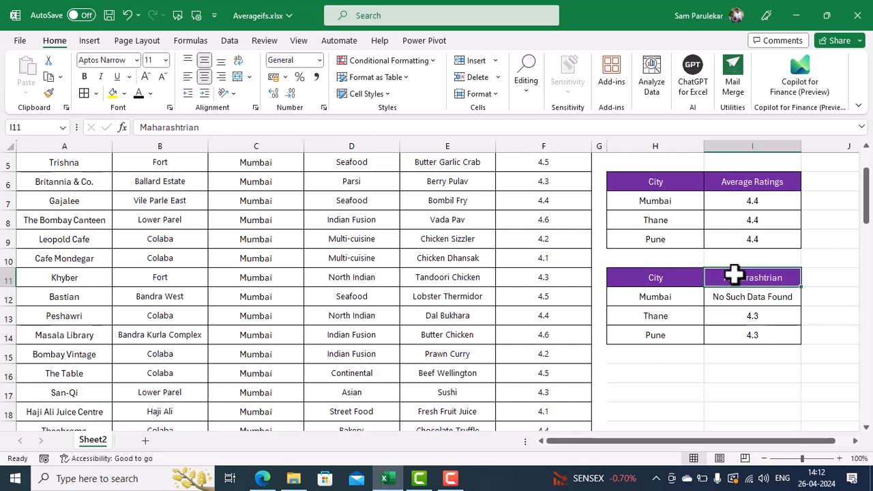
{"action": "type", "text": "Seafood"}
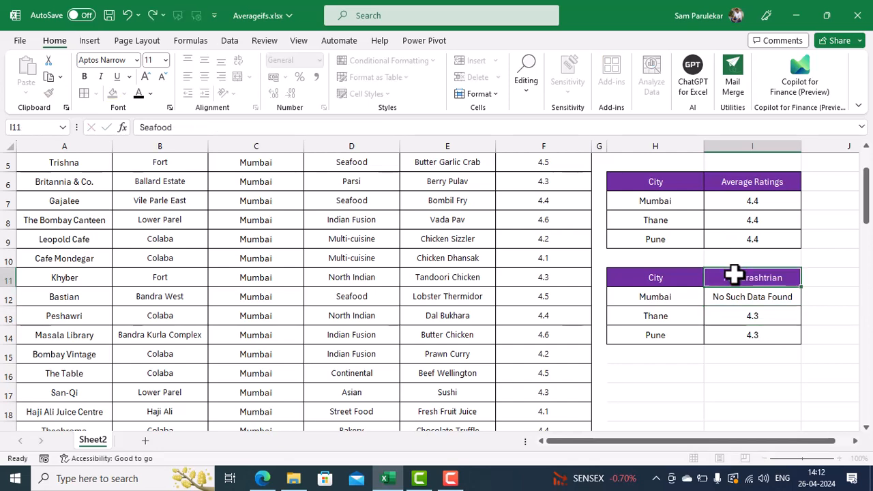
{"action": "key", "text": "Return"}
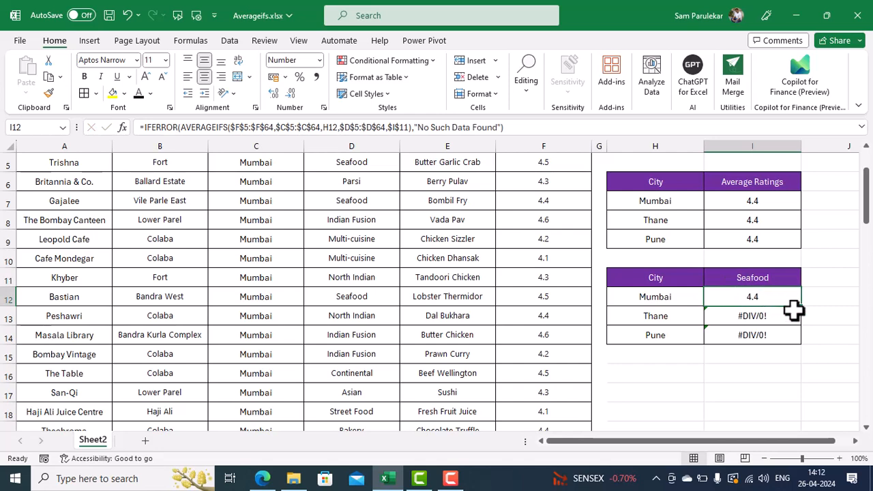
{"action": "left_click_drag", "start_coordinate": [802, 308], "coordinate": [802, 343]}
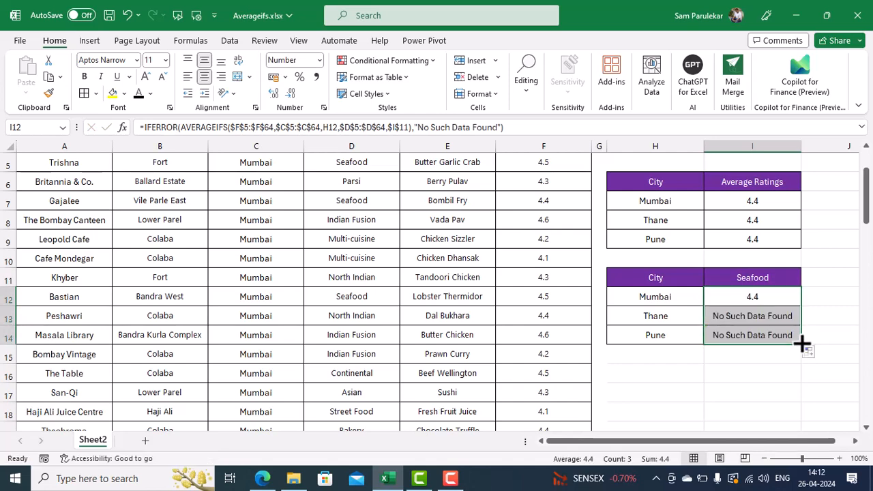
- Change the cuisine in I11 to North Indian to test the IFERROR formulas
{"action": "left_click", "coordinate": [752, 278]}
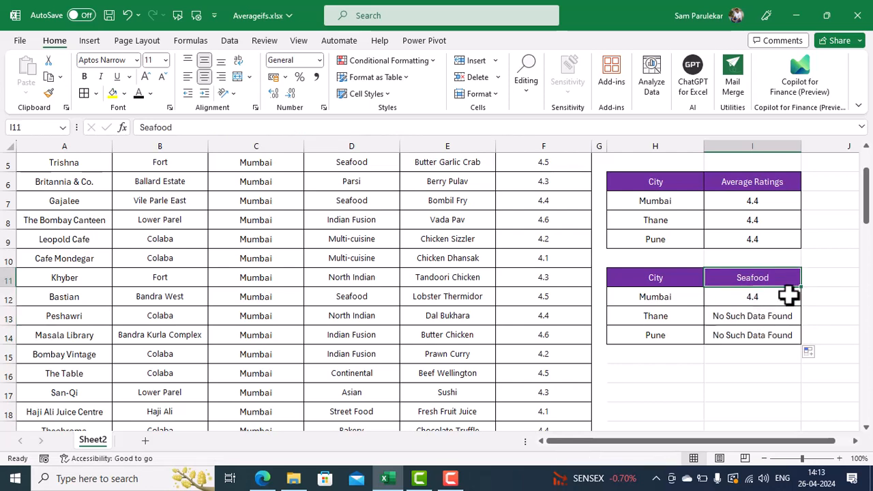
{"action": "type", "text": "Nort"}
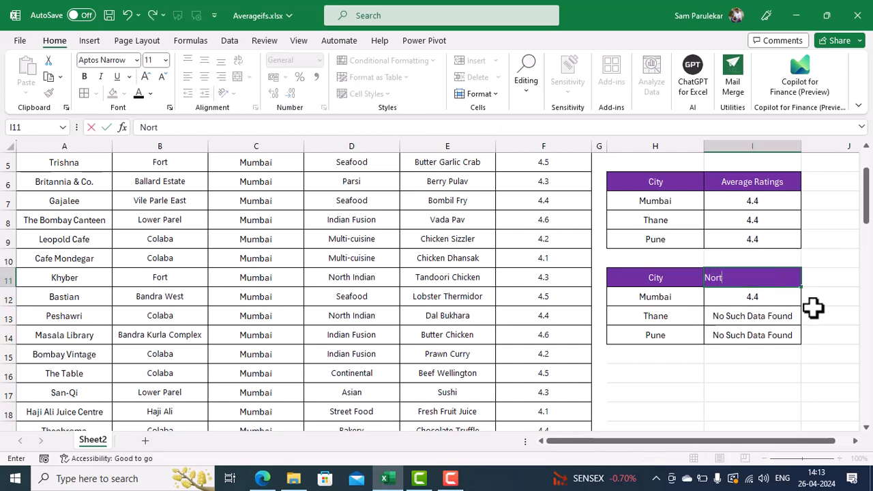
{"action": "type", "text": "h Indian"}
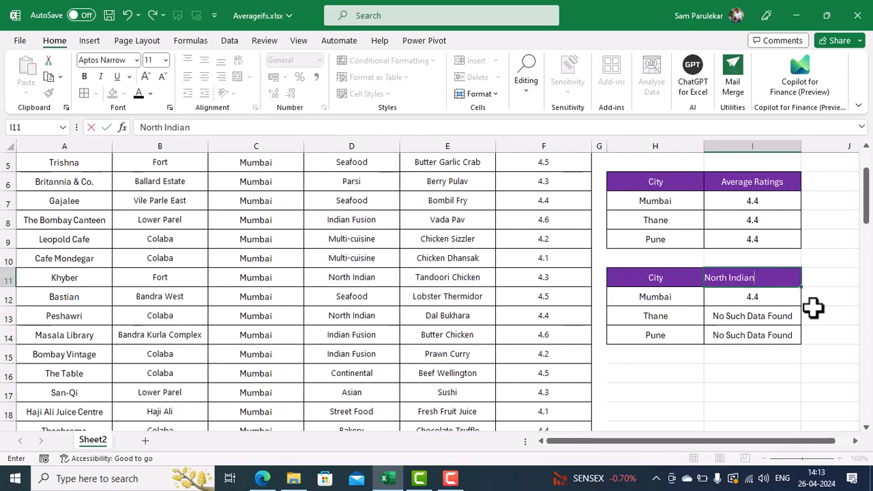
{"action": "key", "text": "Return"}
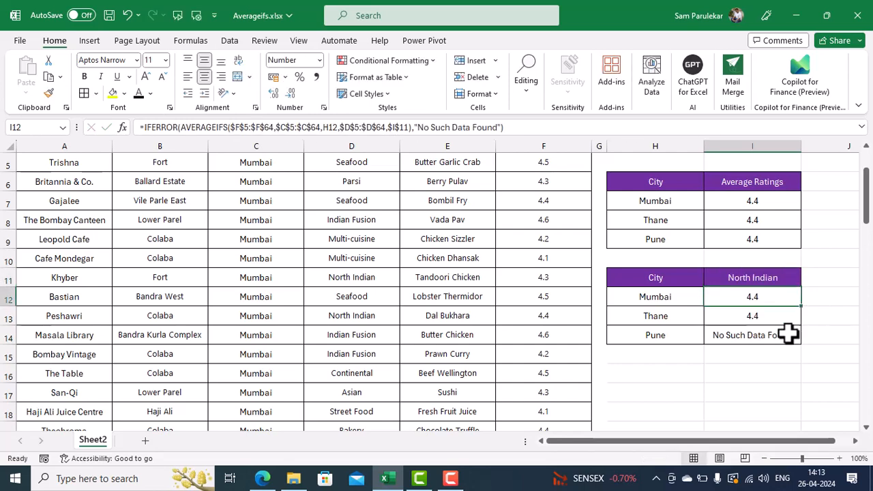
- Set the cuisine header in I11 back to Bakery
{"action": "left_click", "coordinate": [723, 278]}
{"action": "type", "text": "Bakery"}
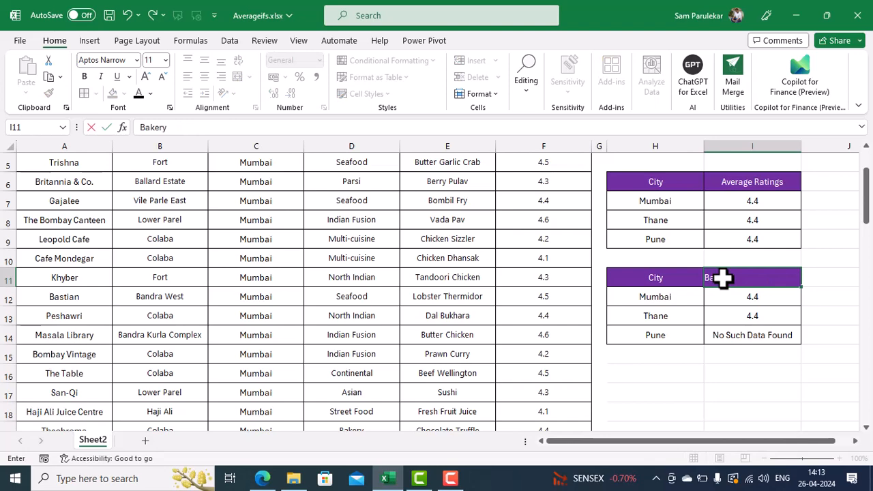
{"action": "key", "text": "Return"}
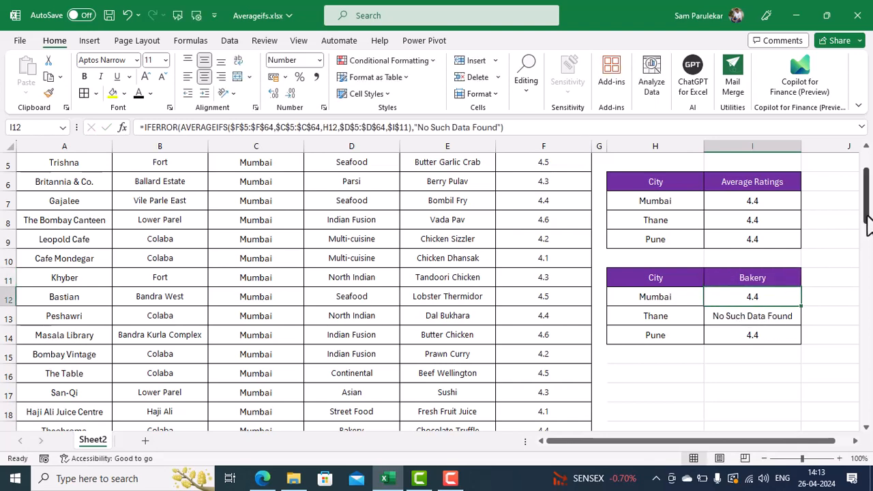
{"action": "left_click_drag", "start_coordinate": [867, 213], "coordinate": [865, 167]}
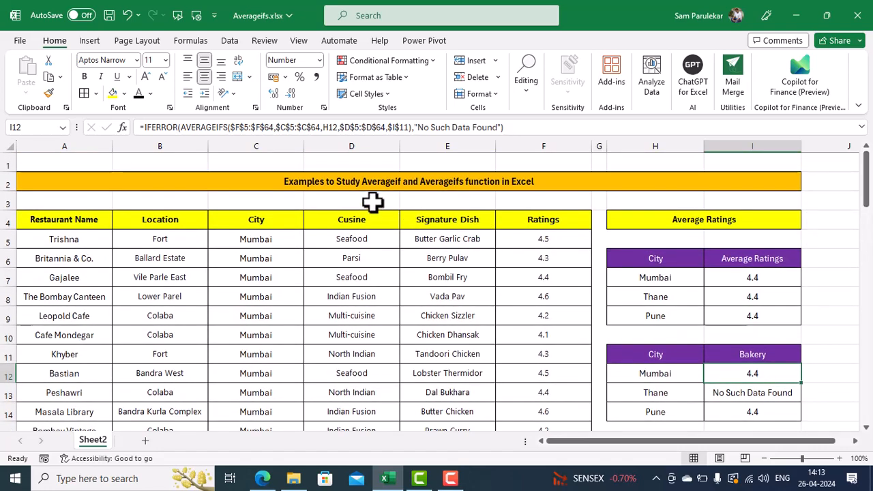